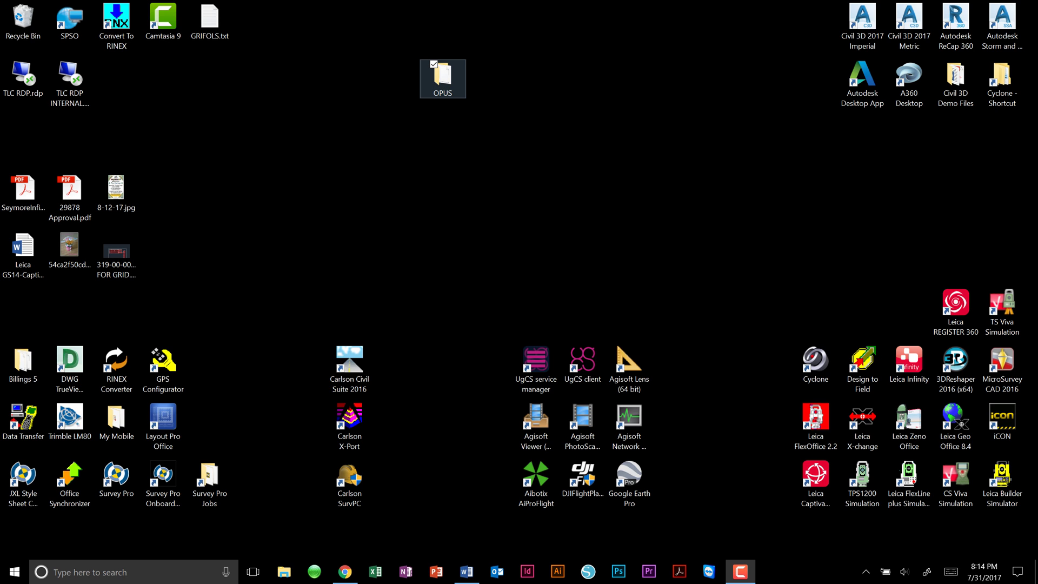
# - Open the desktop OPUS folder to list the raw file G0002A17.211
pyautogui.doubleClick(442, 76)
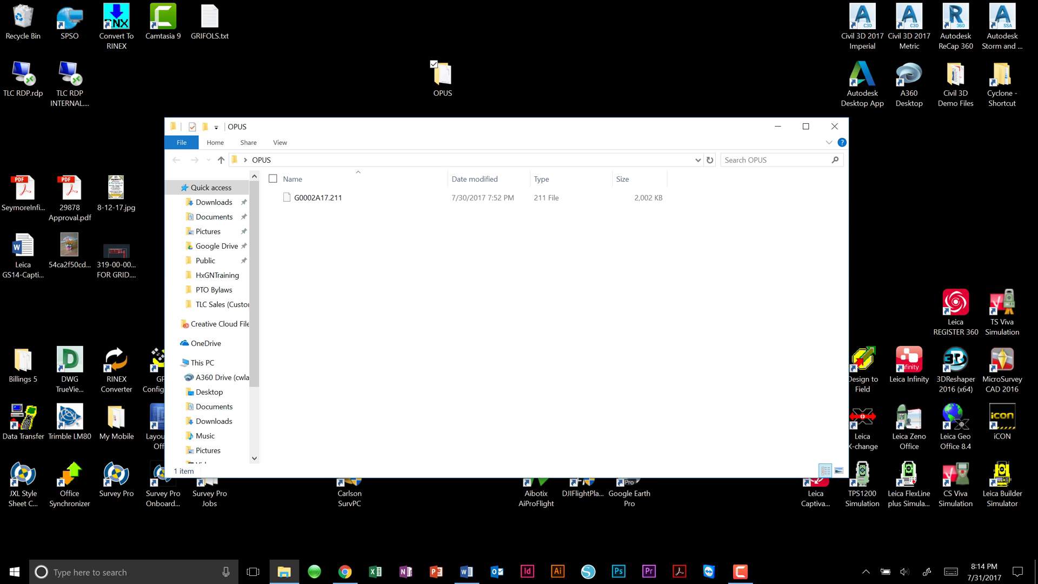
# - Launch RINEX Converter and add G0002A17.211 from the OPUS folder for conversion
pyautogui.doubleClick(116, 365)
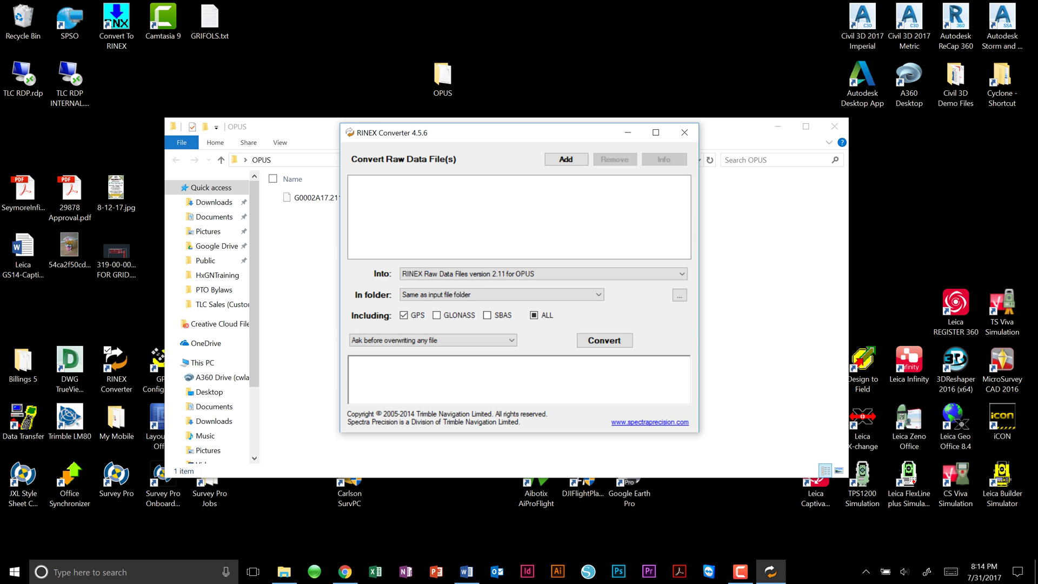
pyautogui.press('Return')
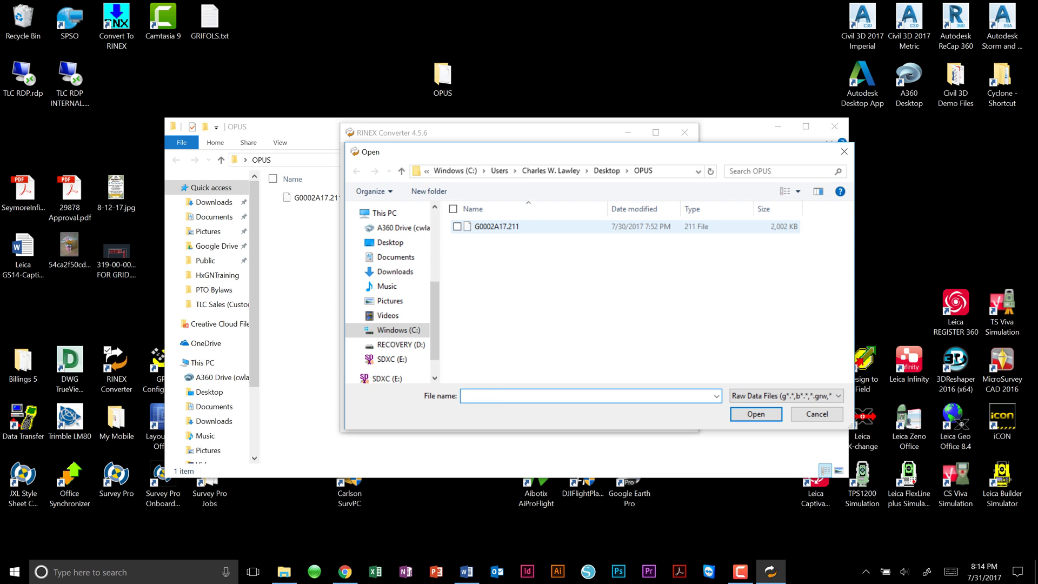
pyautogui.click(496, 226)
pyautogui.press('Return')
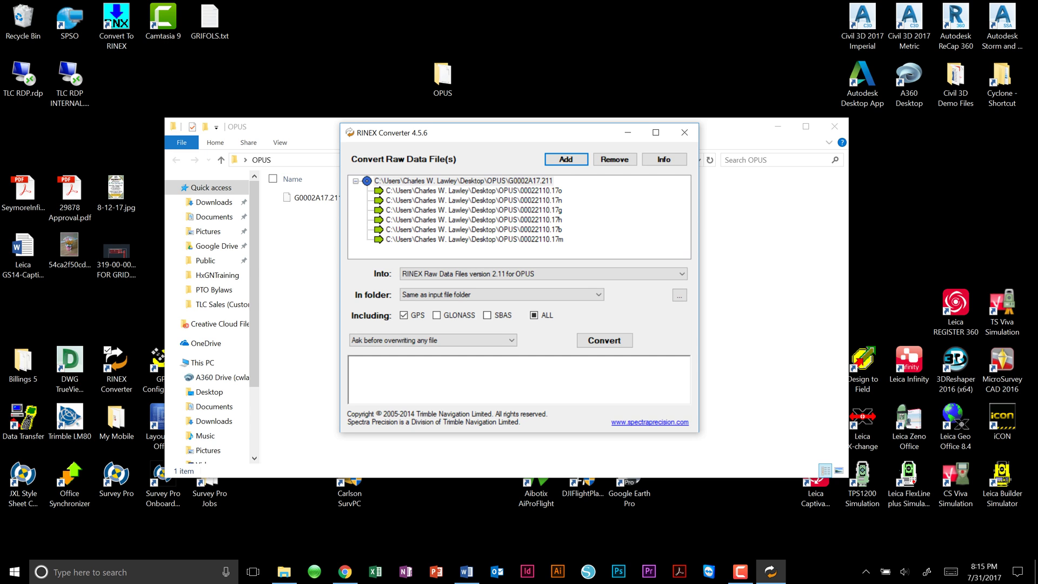
pyautogui.click(540, 273)
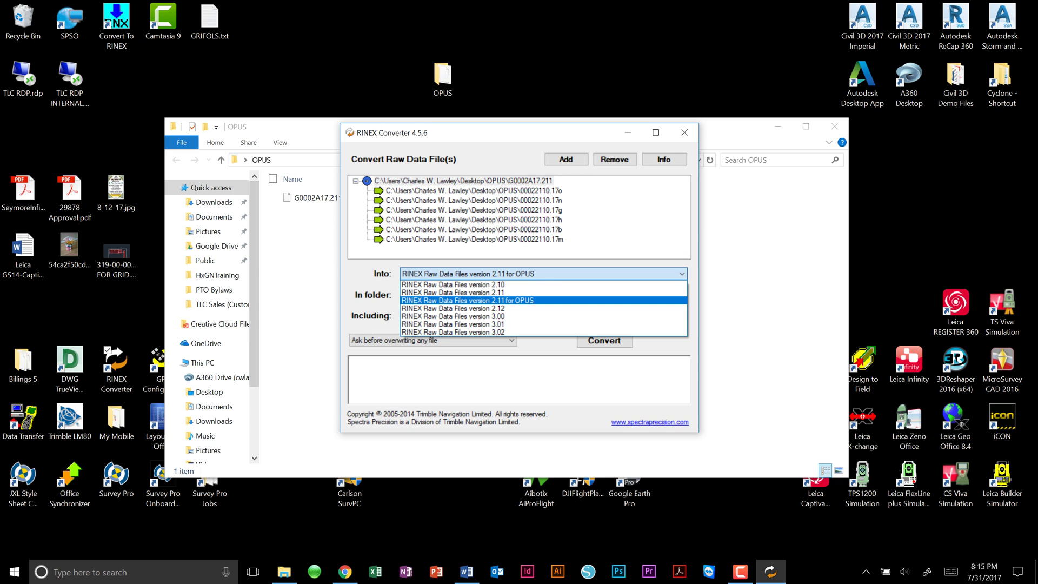
pyautogui.press('Return')
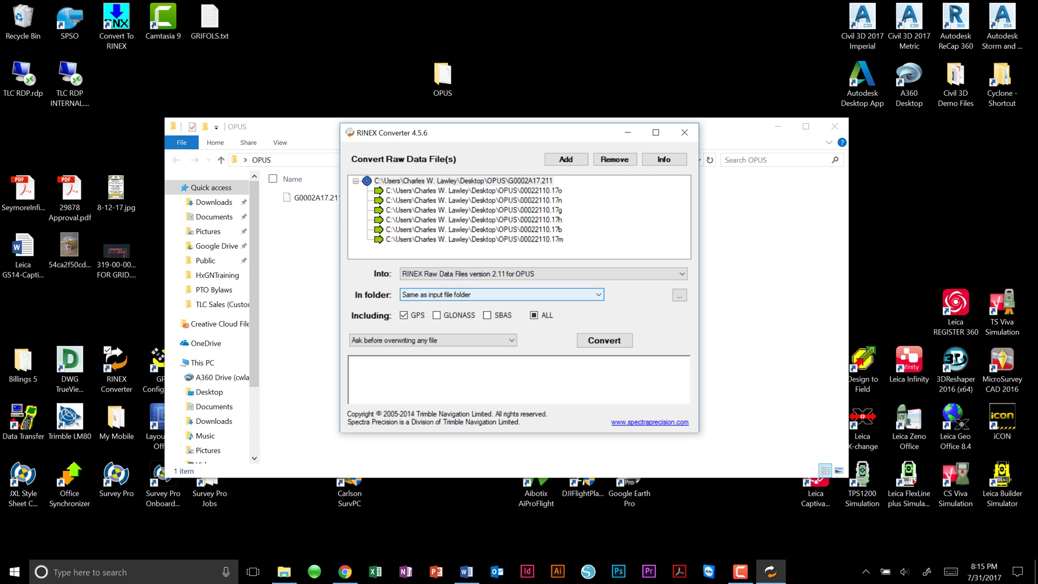
pyautogui.press('Tab')
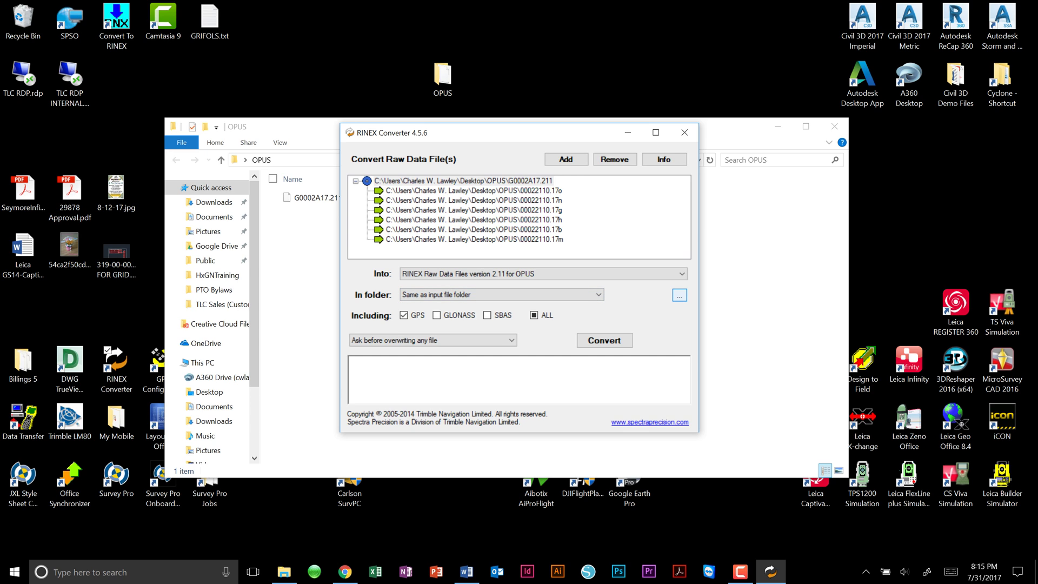
pyautogui.hotkey('shift', 'Tab')
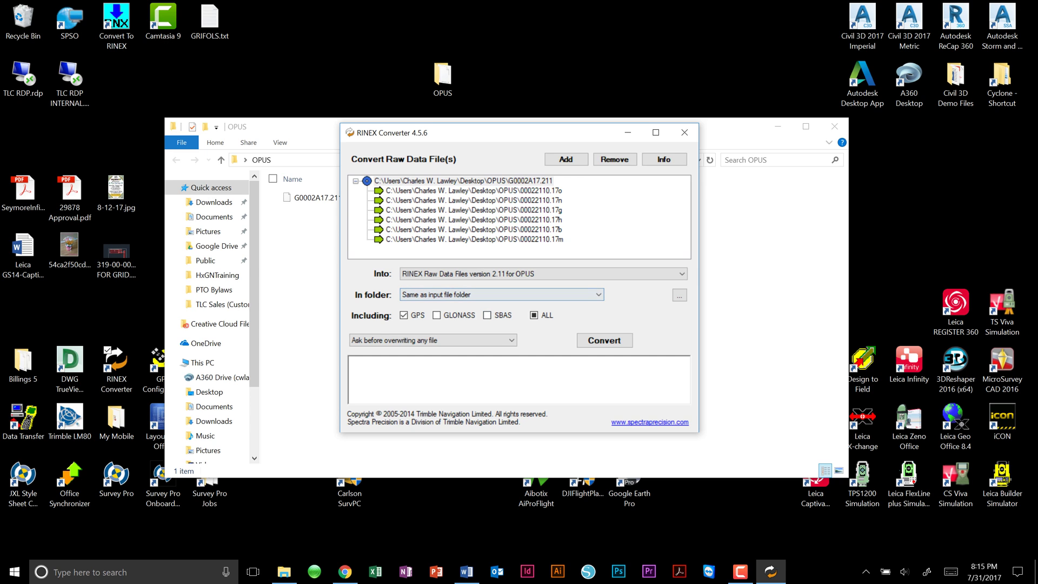
# - Convert G0002A17.211 into 00022110.17o, .17n and .17m RINEX files, then close the converter
pyautogui.click(604, 340)
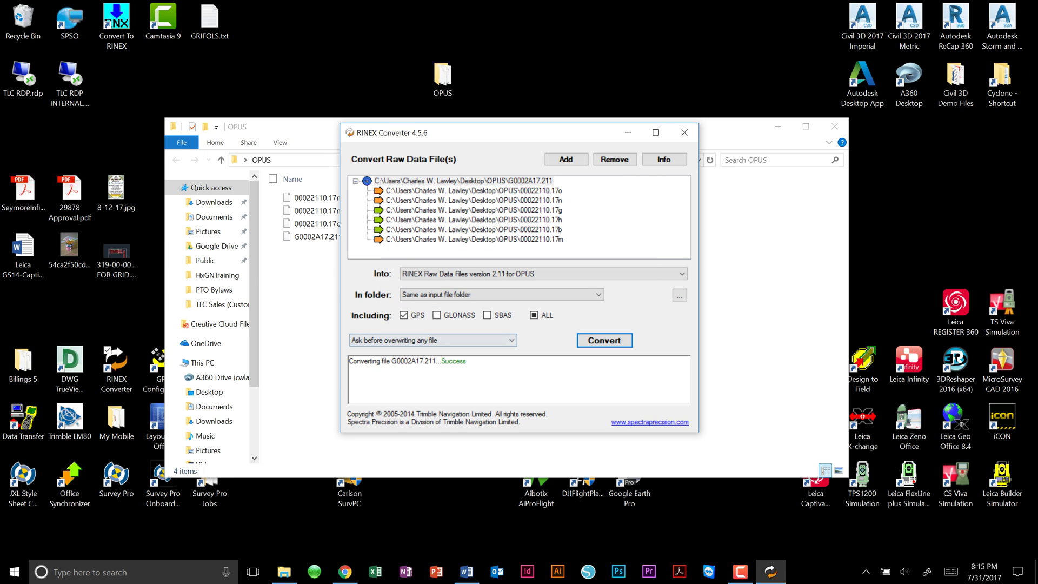
pyautogui.hotkey('alt', 'F4')
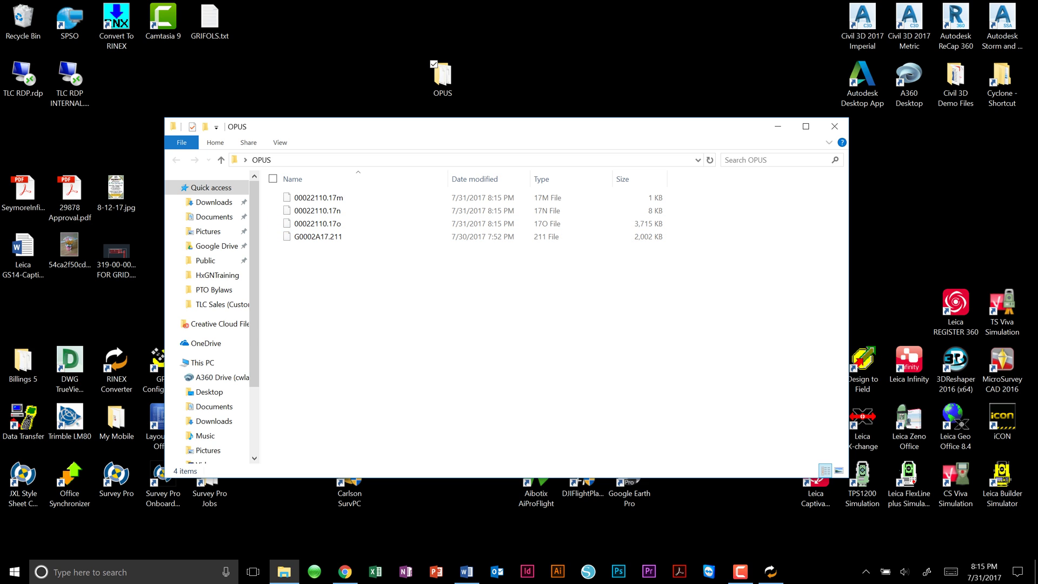
pyautogui.press('F10')
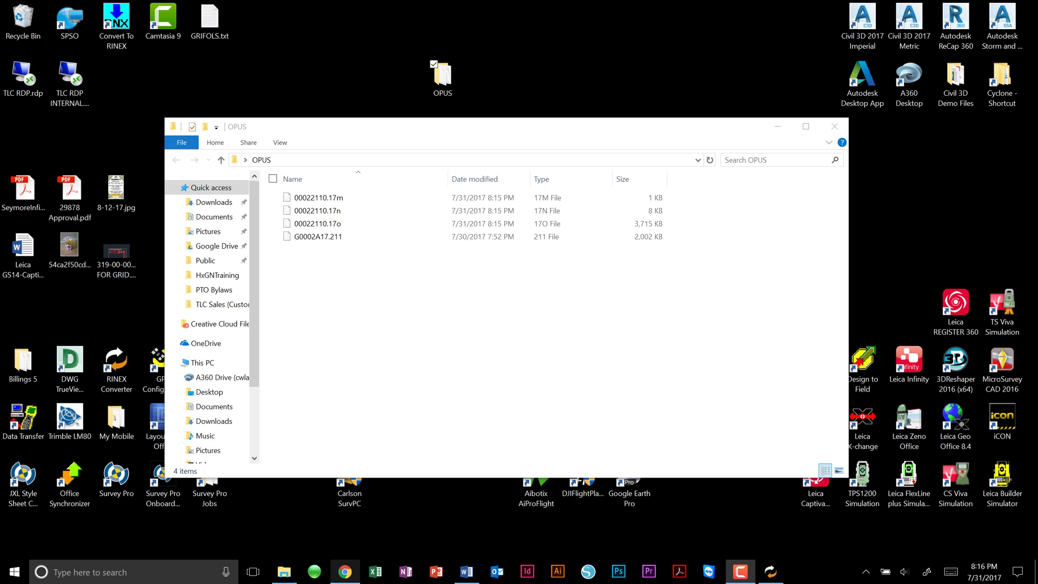
# - Bring the NGS OPUS upload page in Chrome to the front
pyautogui.click(345, 571)
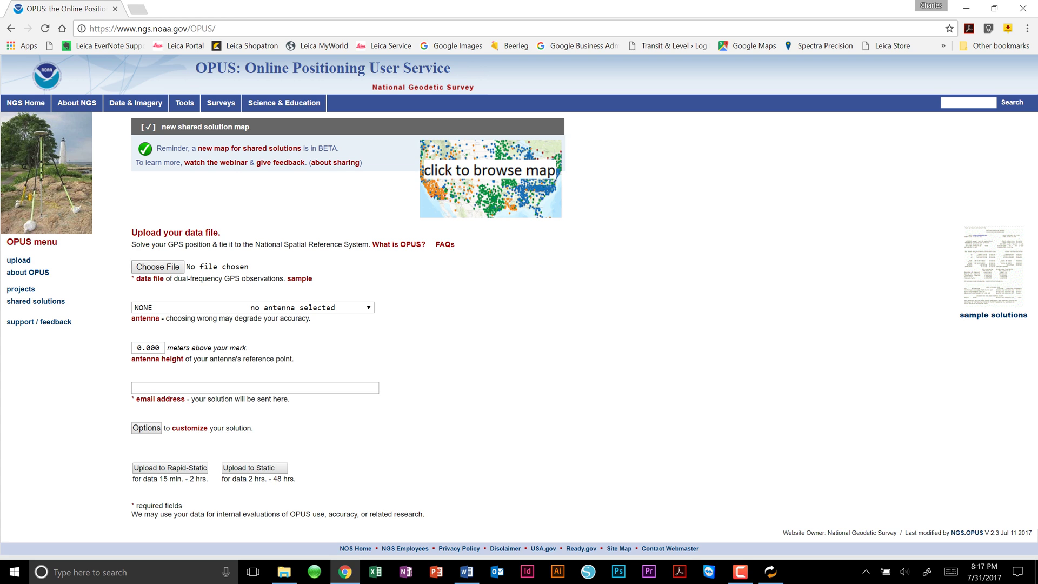
# - Choose Desktop > OPUS > 00022110.17o as the OPUS upload data file
pyautogui.click(158, 267)
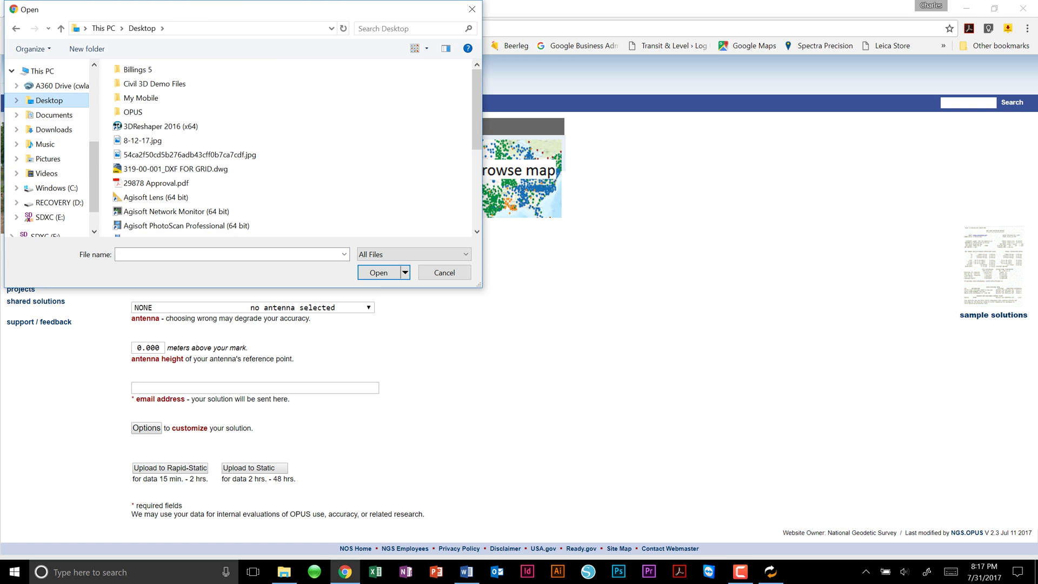
pyautogui.doubleClick(133, 112)
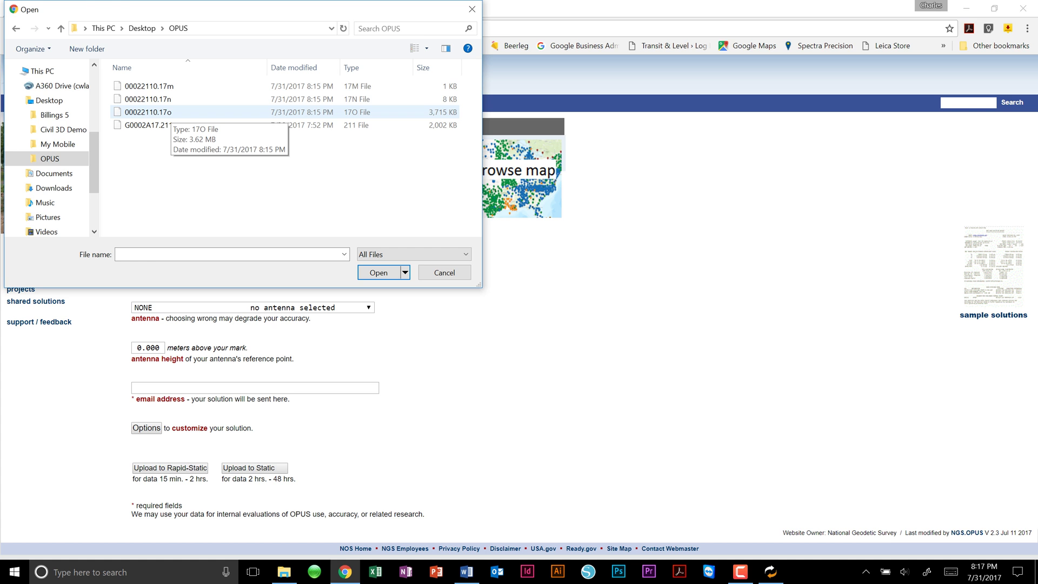
pyautogui.doubleClick(157, 112)
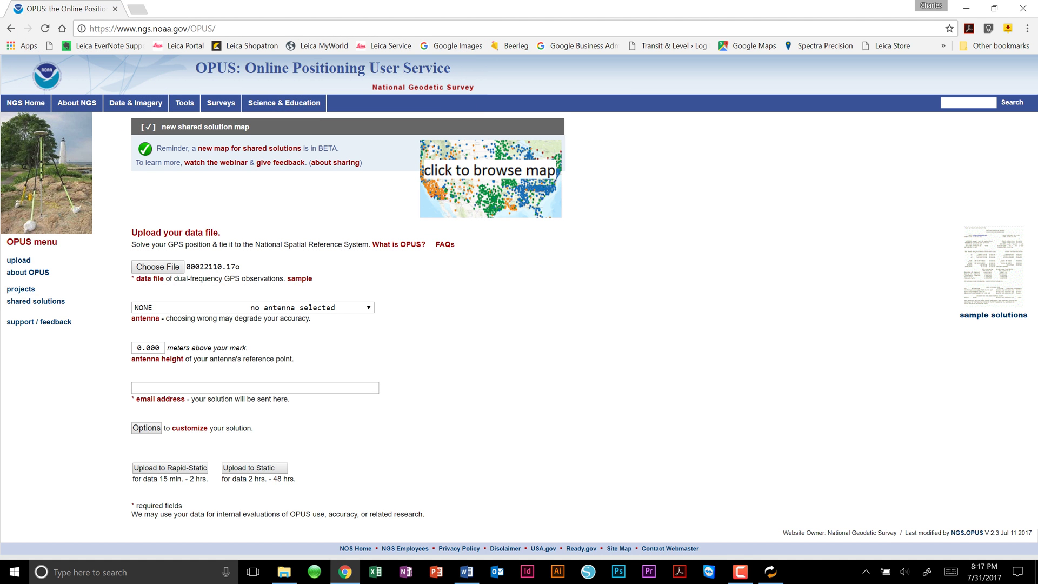
# - Select the Spectra Precision SP80 antenna SPP91564_1 from the antenna list
pyautogui.click(253, 307)
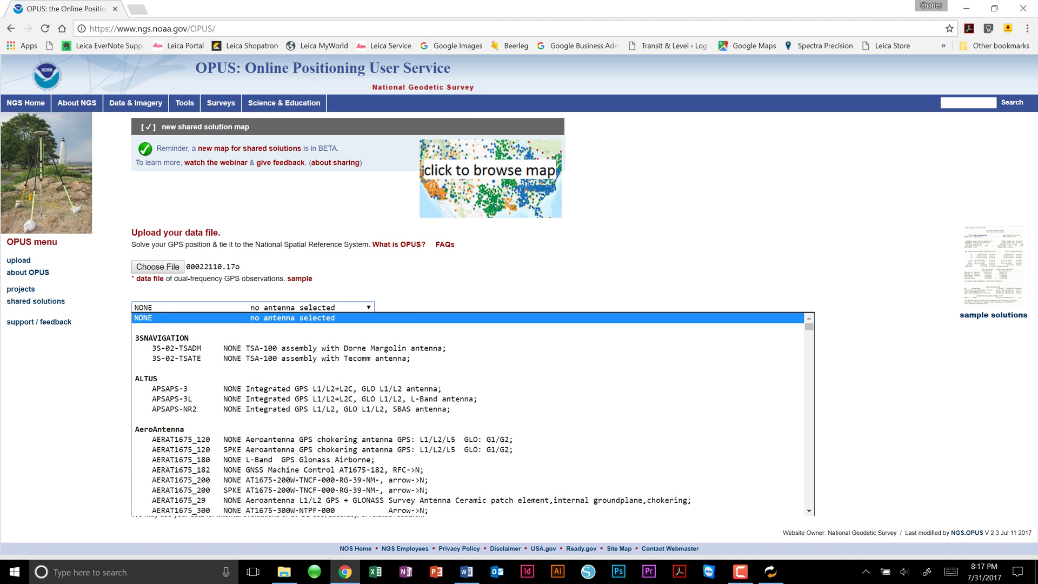
pyautogui.scroll(-3, 473, 413)
pyautogui.scroll(-15, 473, 413)
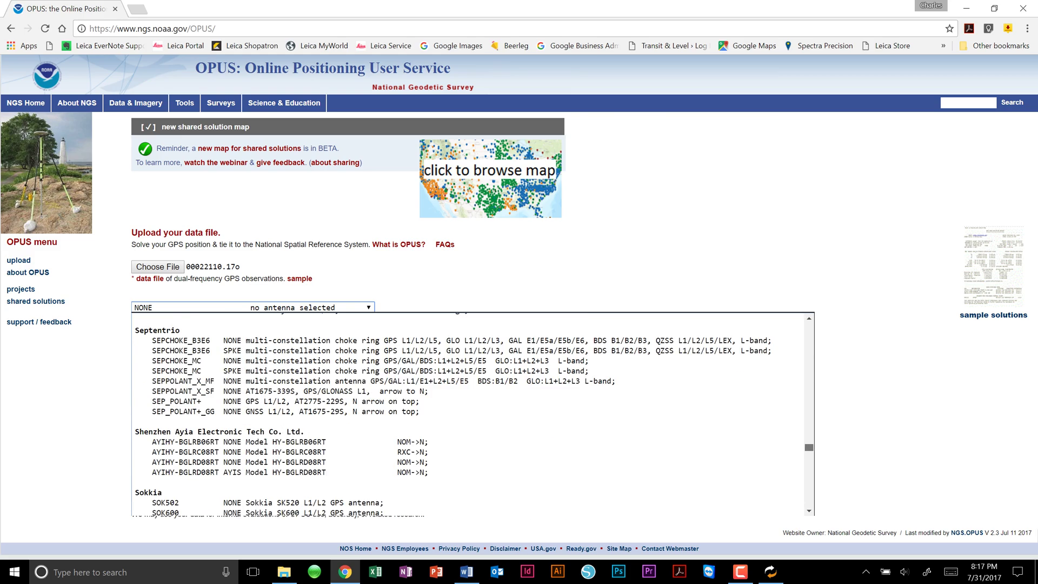
pyautogui.scroll(4, 473, 413)
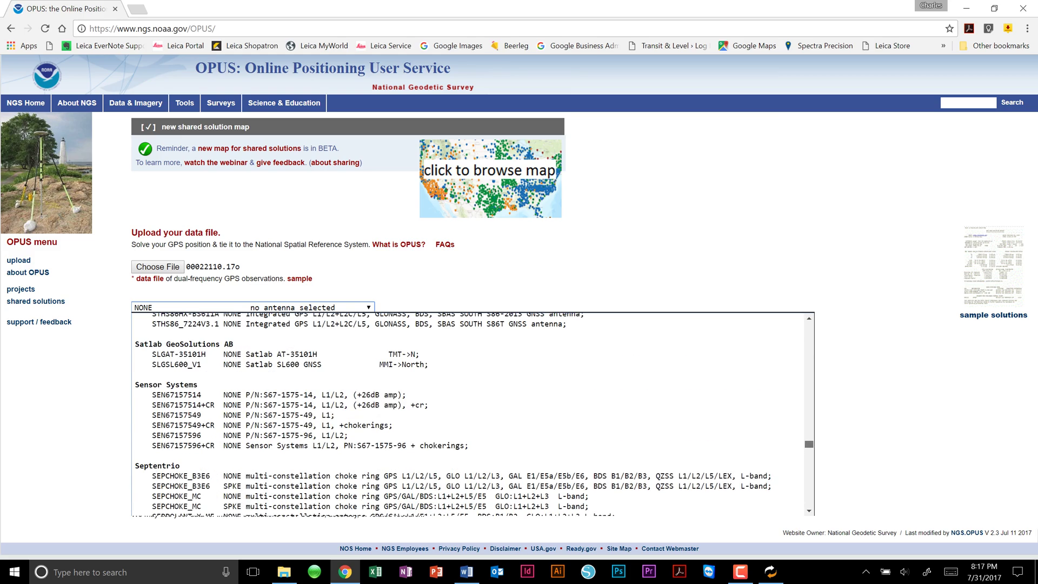
pyautogui.scroll(2, 473, 414)
pyautogui.scroll(5, 472, 413)
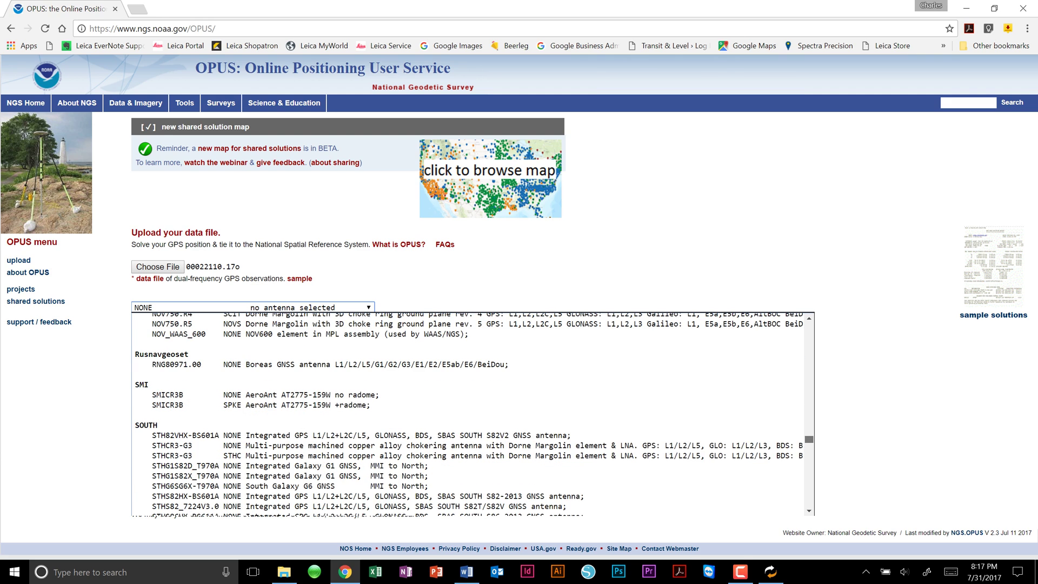
pyautogui.scroll(-8, 473, 414)
pyautogui.scroll(-10, 473, 414)
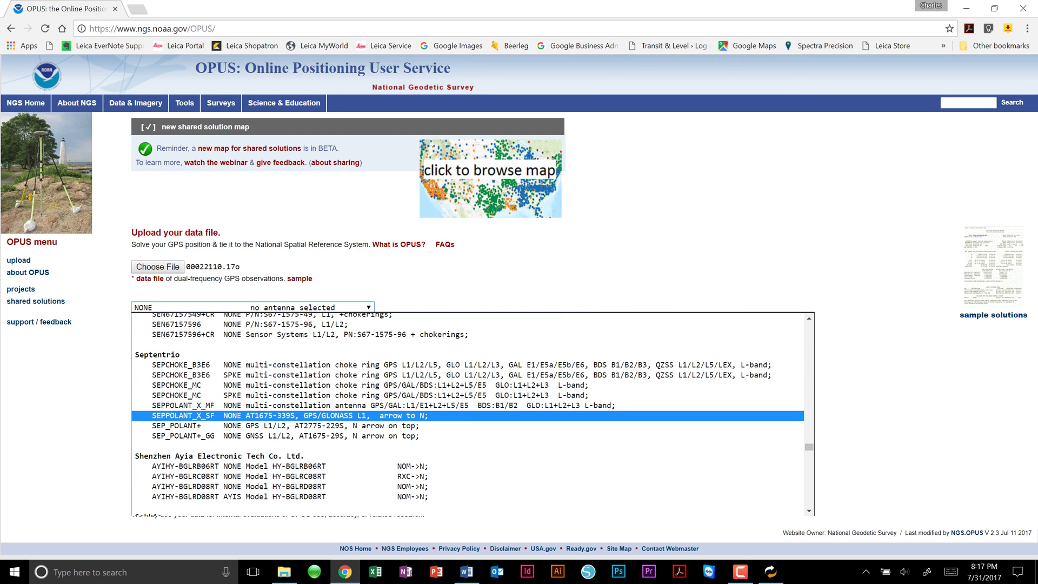
pyautogui.scroll(-6, 473, 414)
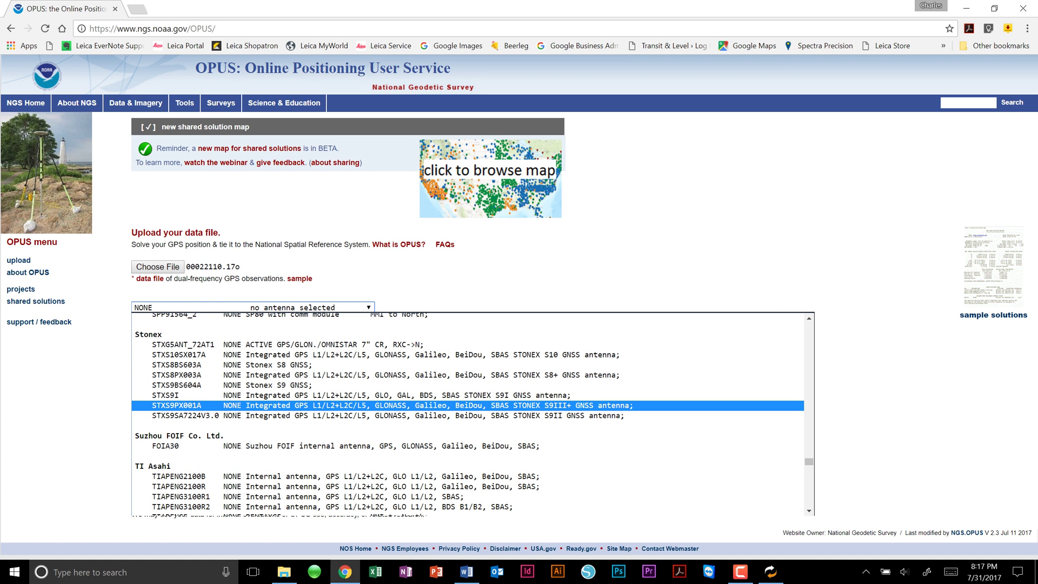
pyautogui.scroll(3, 472, 413)
pyautogui.scroll(-6, 473, 415)
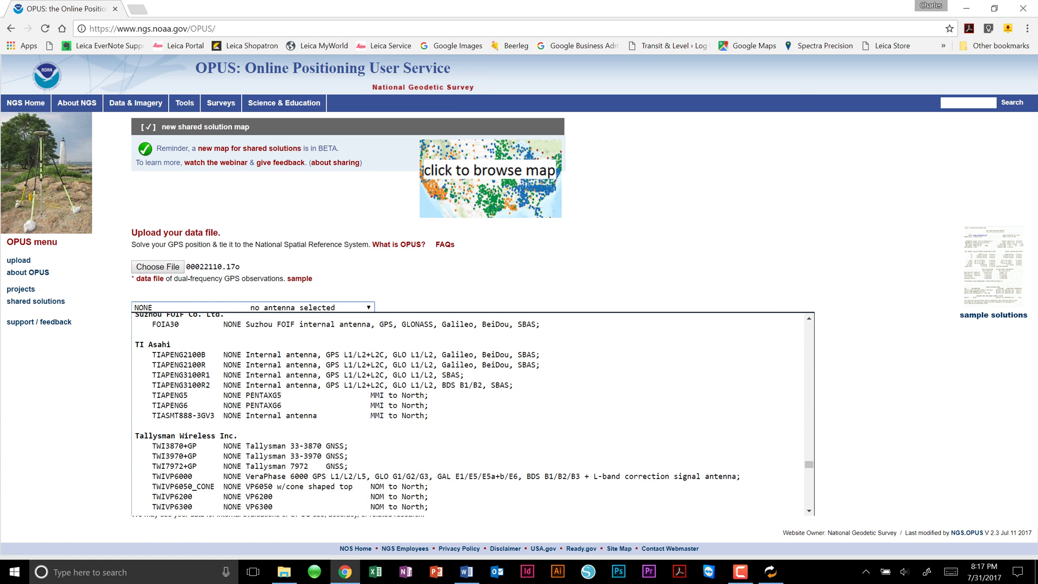
pyautogui.scroll(3, 472, 415)
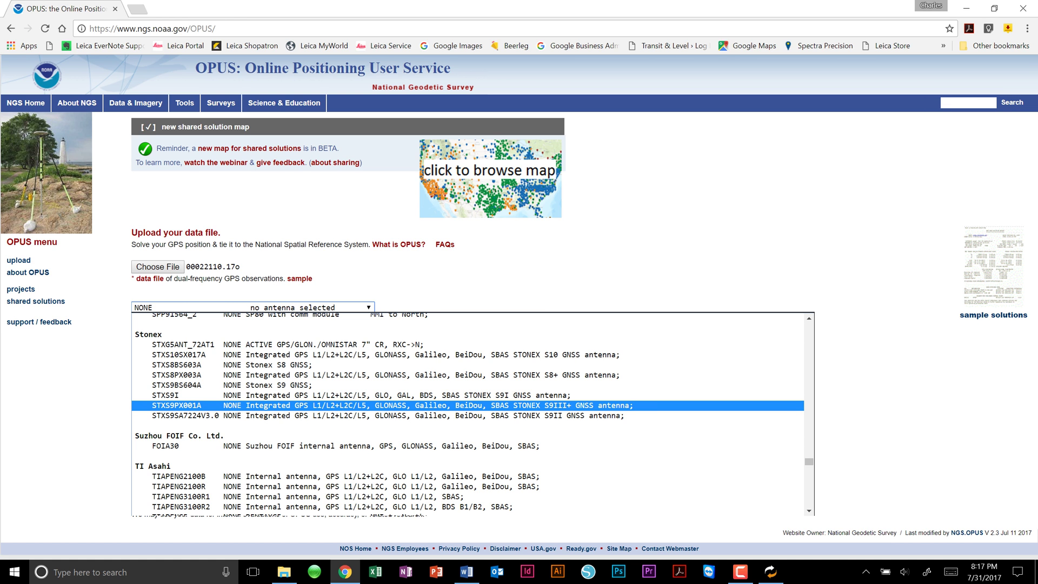
pyautogui.scroll(-4, 473, 413)
pyautogui.scroll(10, 473, 413)
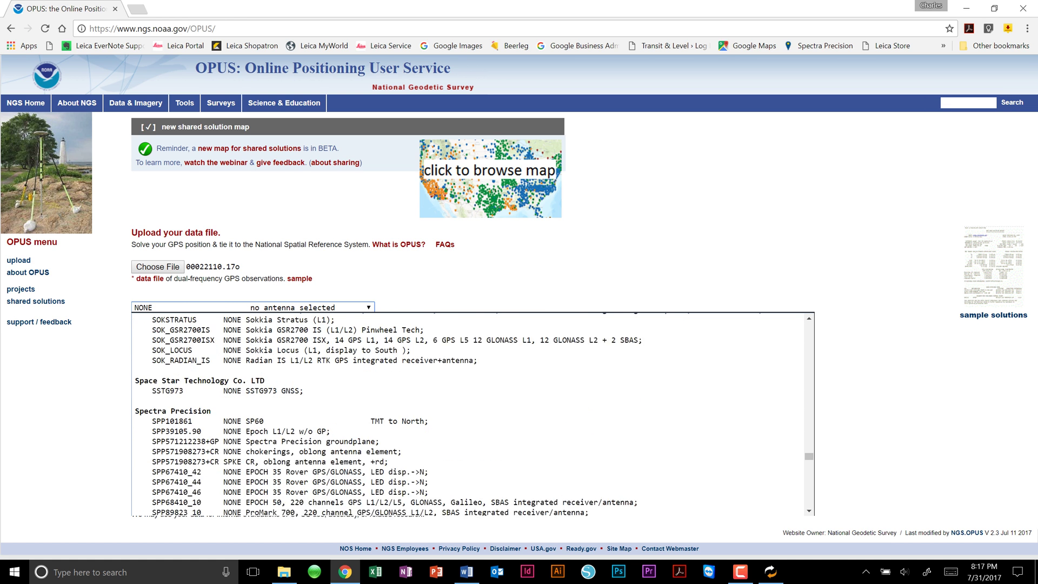
pyautogui.scroll(5, 473, 414)
pyautogui.scroll(-8, 473, 414)
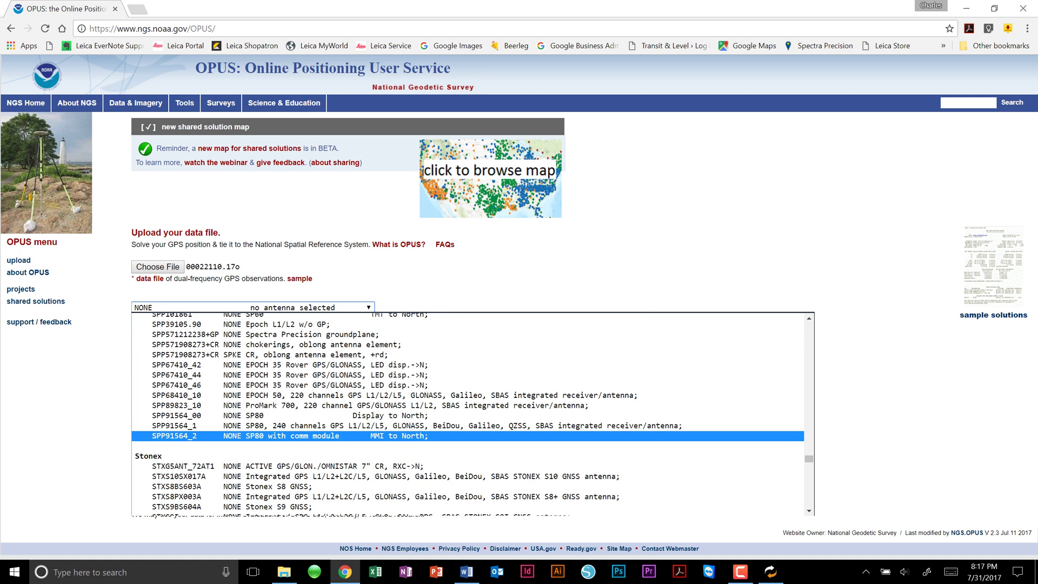
pyautogui.scroll(2, 473, 435)
pyautogui.scroll(-4, 473, 436)
pyautogui.scroll(2, 472, 443)
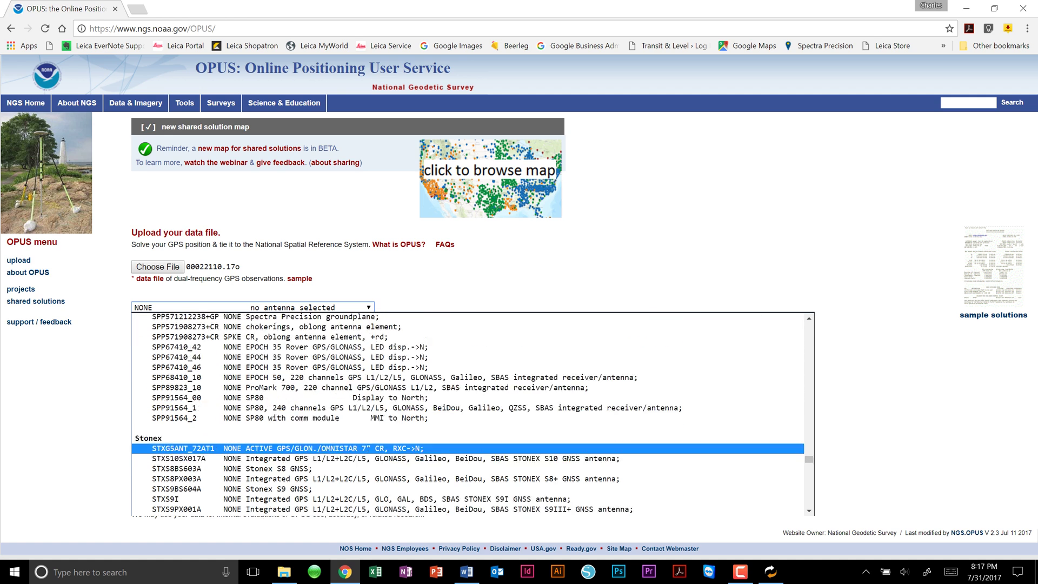
pyautogui.scroll(1, 472, 443)
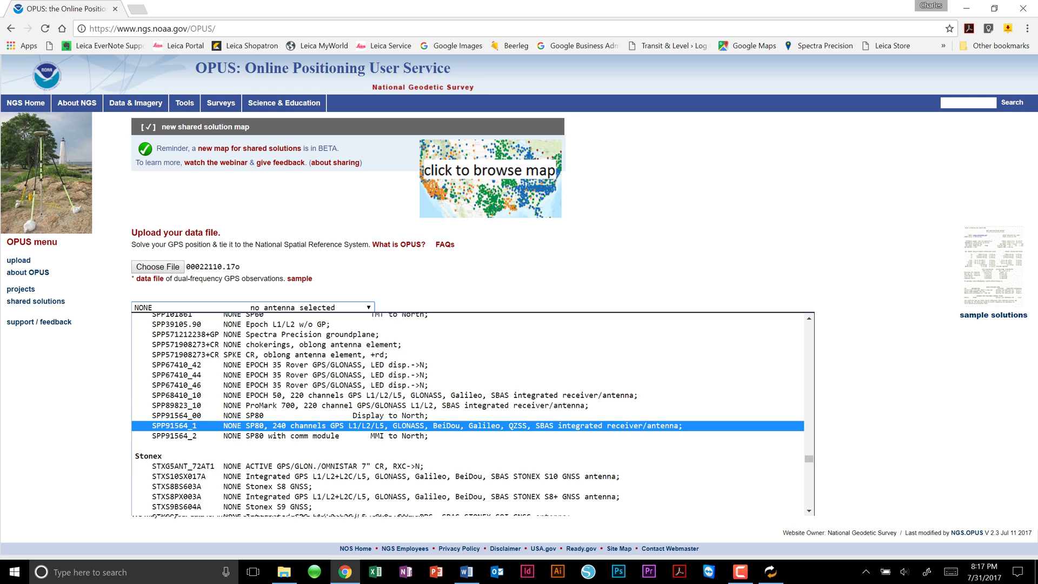
pyautogui.click(473, 426)
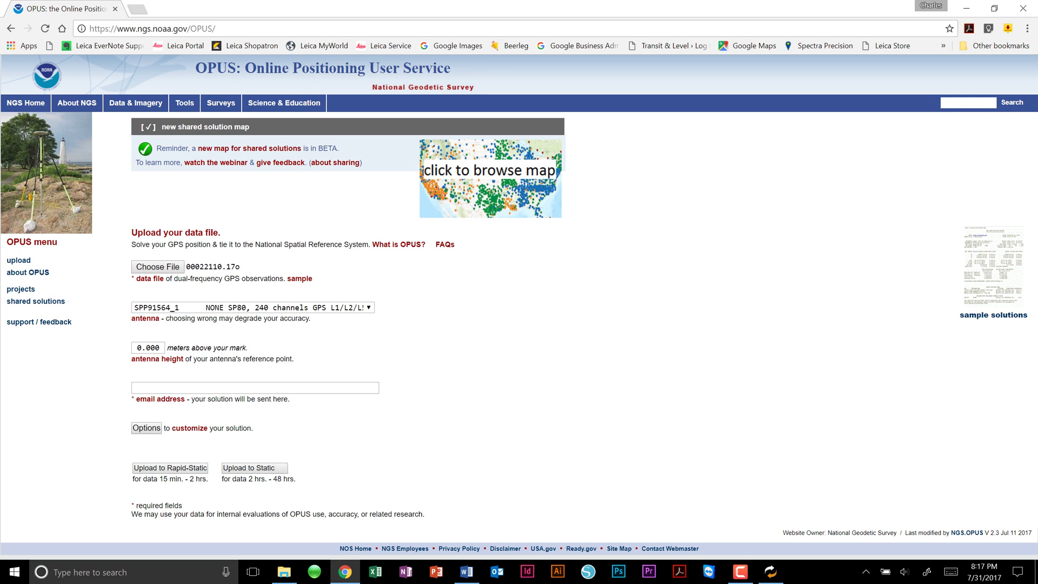
# - Enter an antenna height of 2 meters and fill in the solution e-mail address
pyautogui.press('Tab')
pyautogui.write('2')
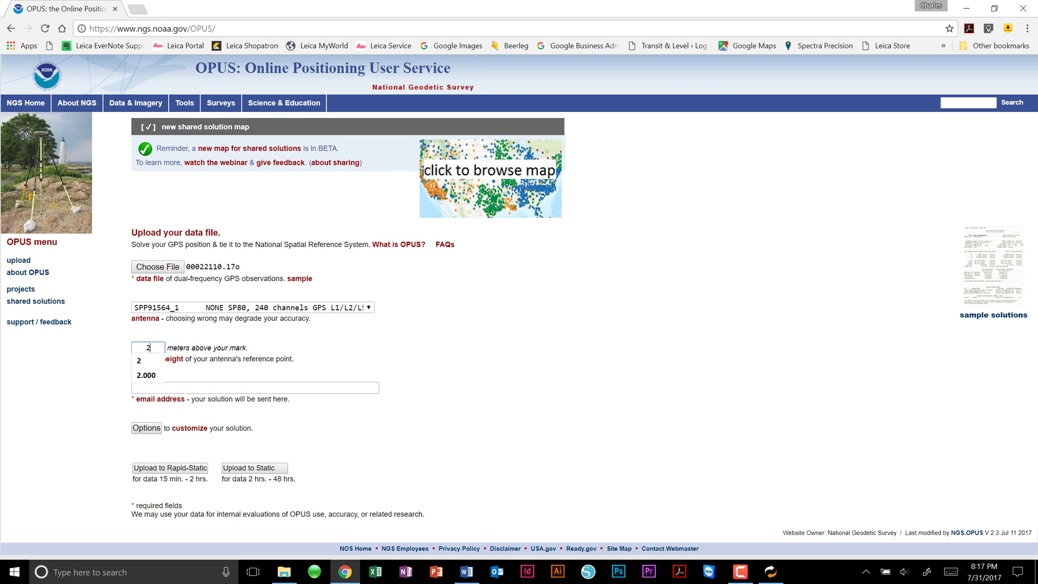
pyautogui.press('Tab')
pyautogui.click(254, 388)
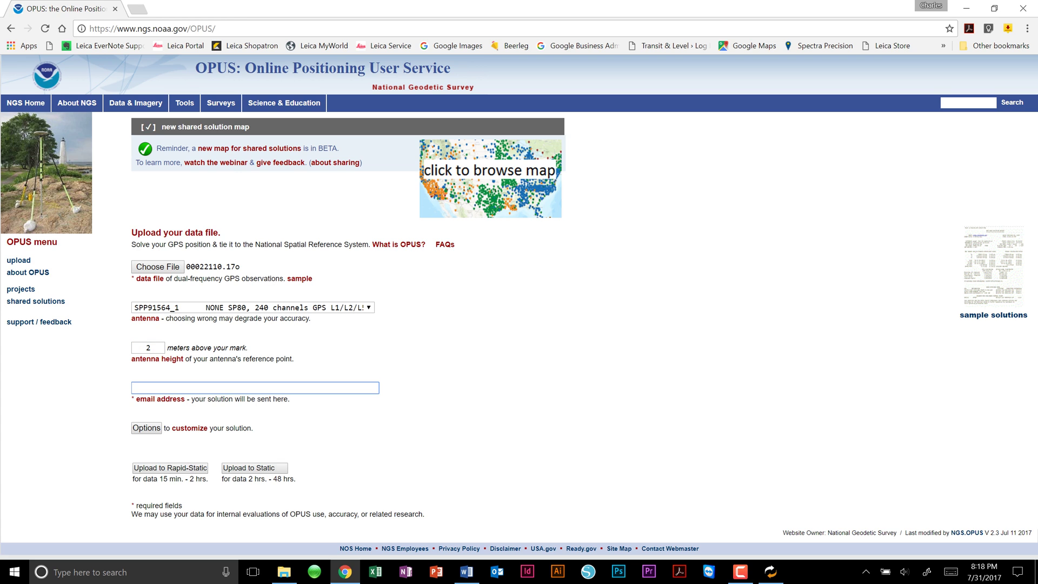
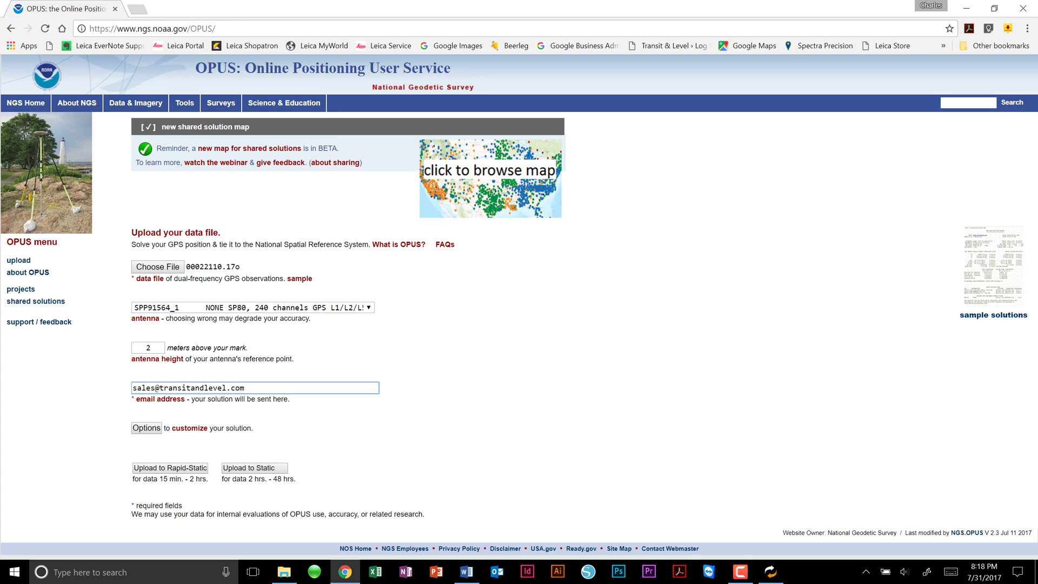